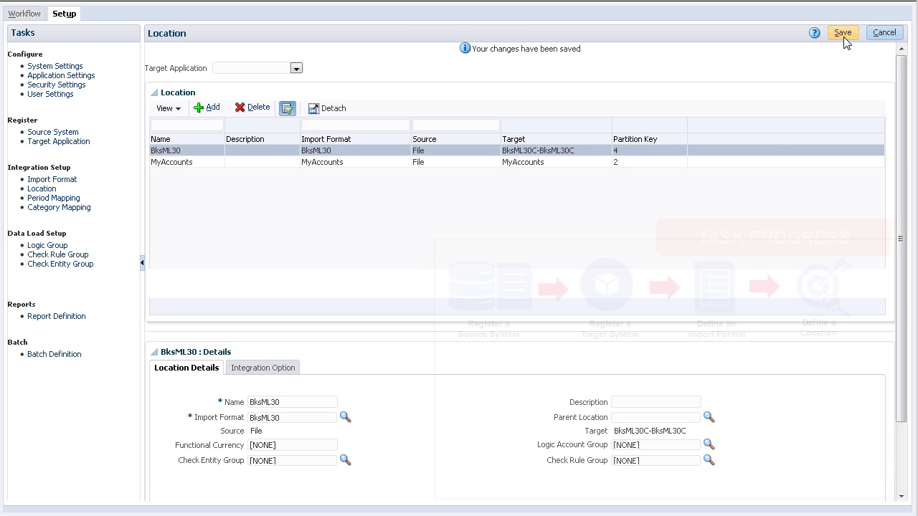
- Add and save an application period mapping for BksML30C-BksML30C using Jun 16, with target month Jun and year target 2016
click(57, 199)
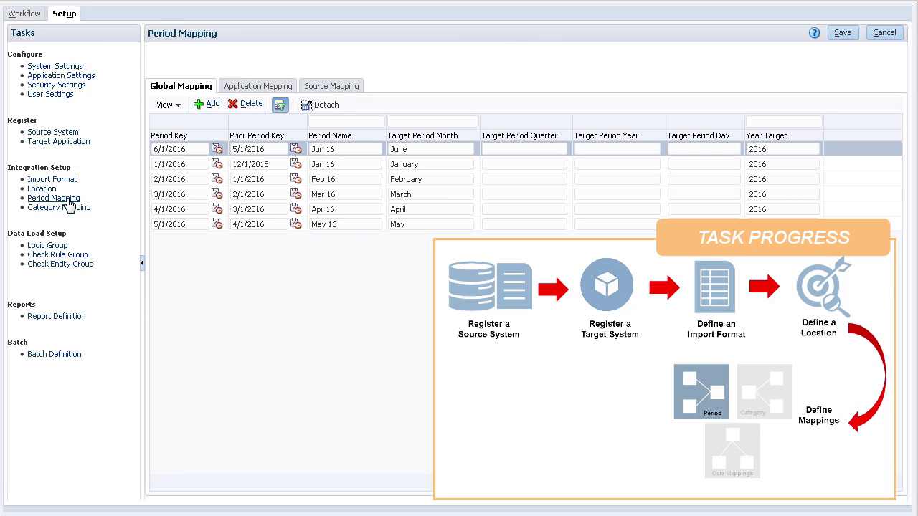
click(279, 88)
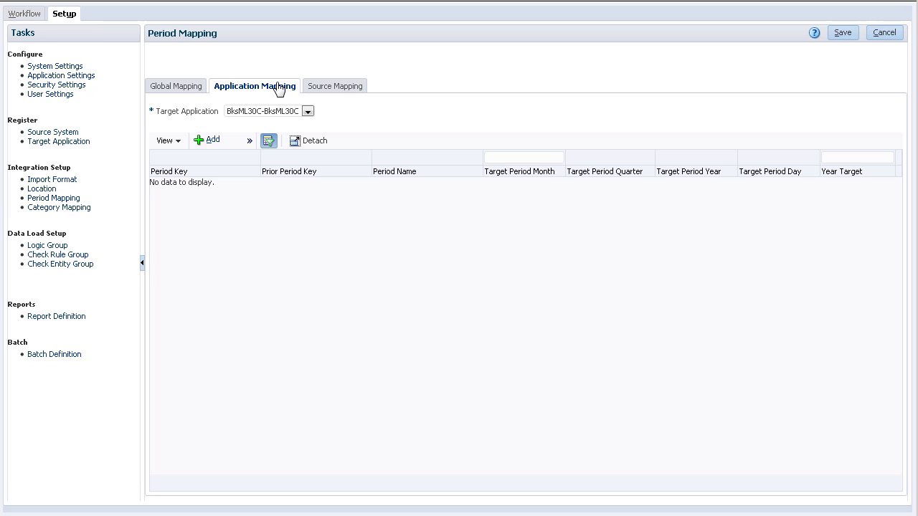
click(211, 141)
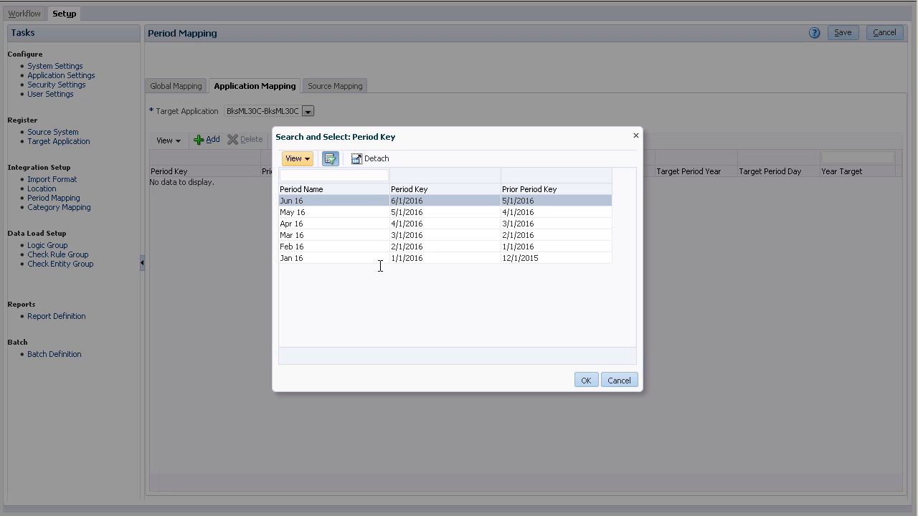
click(595, 379)
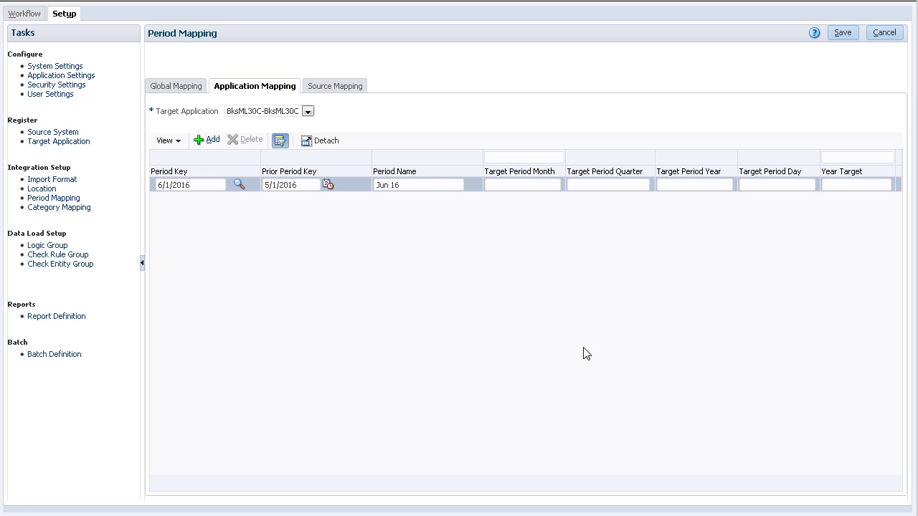
click(514, 184)
text(Jun)
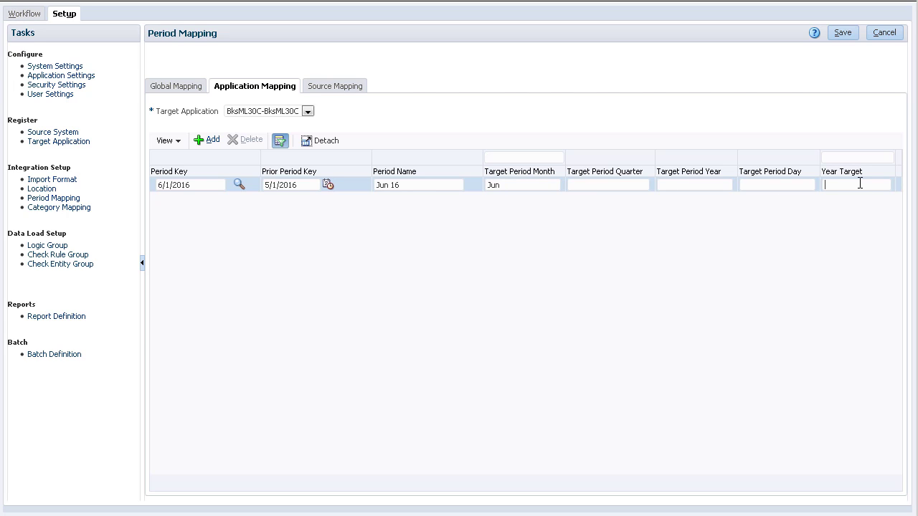
text(2016)
click(845, 34)
- Add a global category mapping with category and description Current and target category Actual, and save it
click(84, 207)
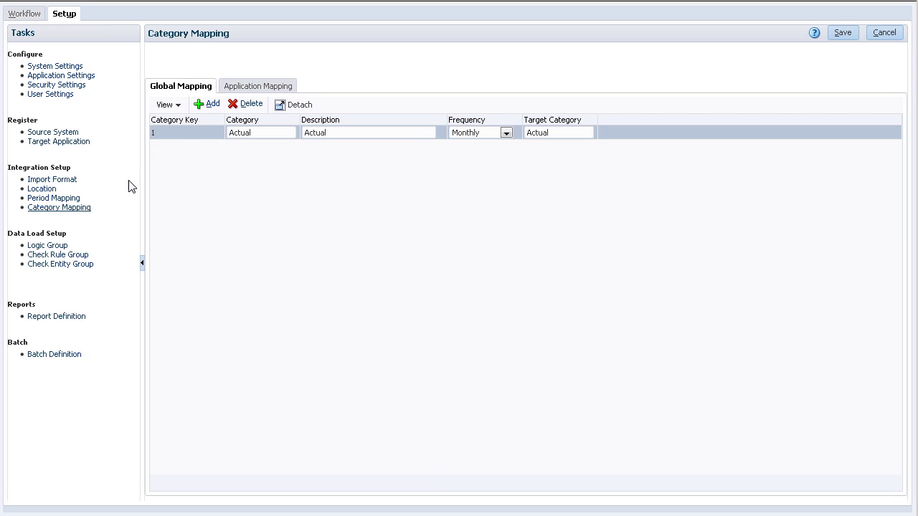
click(213, 106)
click(240, 133)
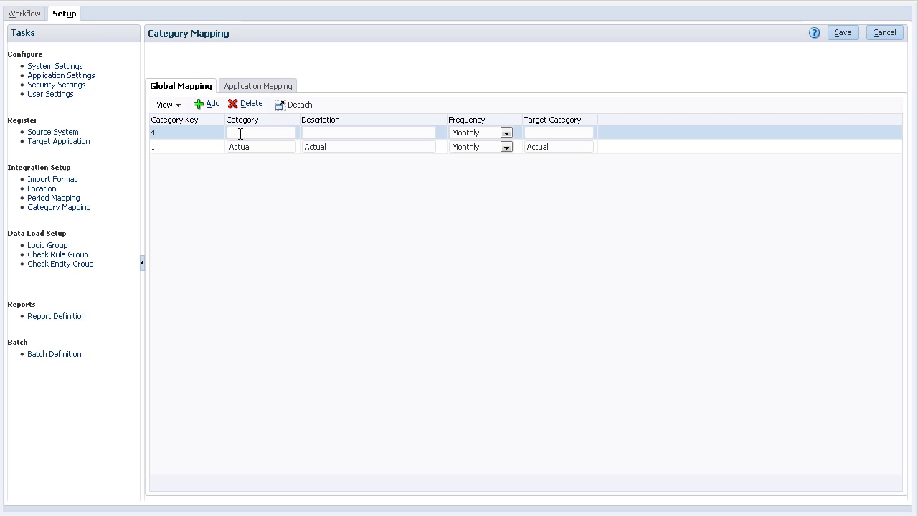
text(Current)
key(Tab)
text(Current)
key(Tab)
key(Tab)
text(Actual)
click(845, 36)
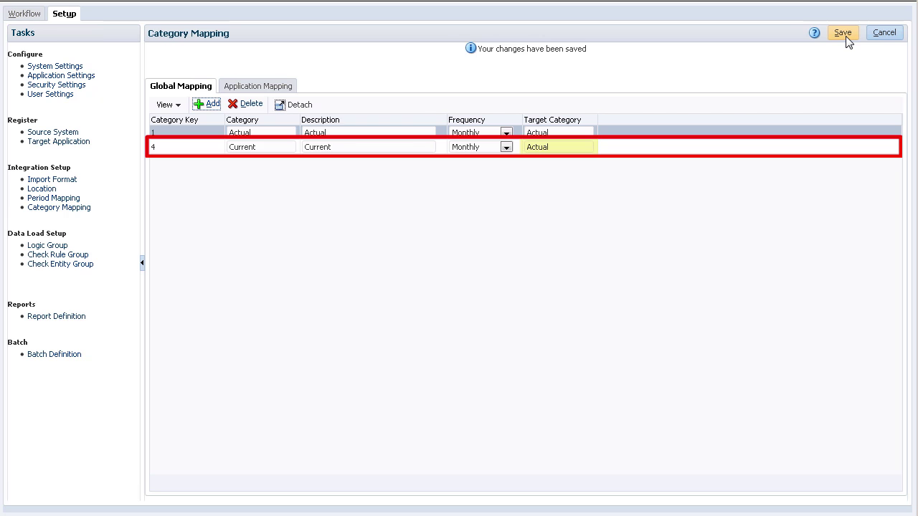
- Open the data load mappings and accept the point of view with location BksML30, period Jun 16 and category Actual
click(36, 14)
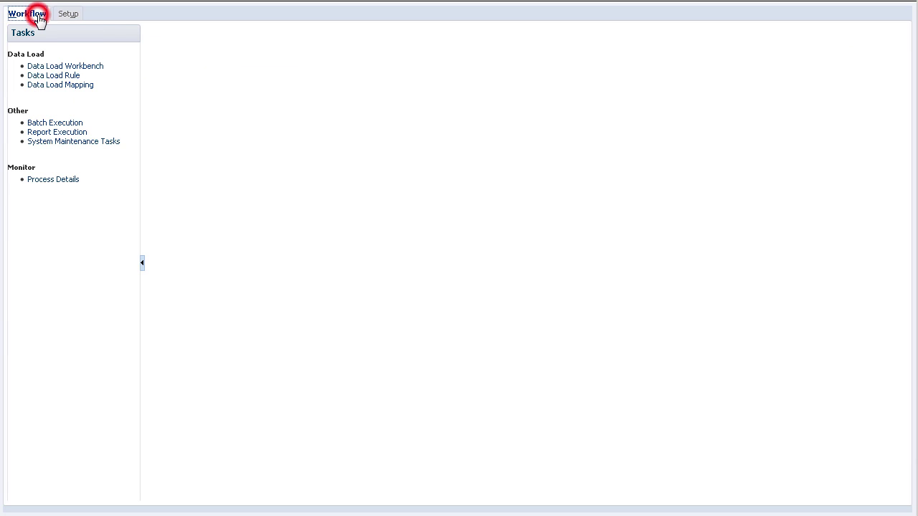
click(62, 85)
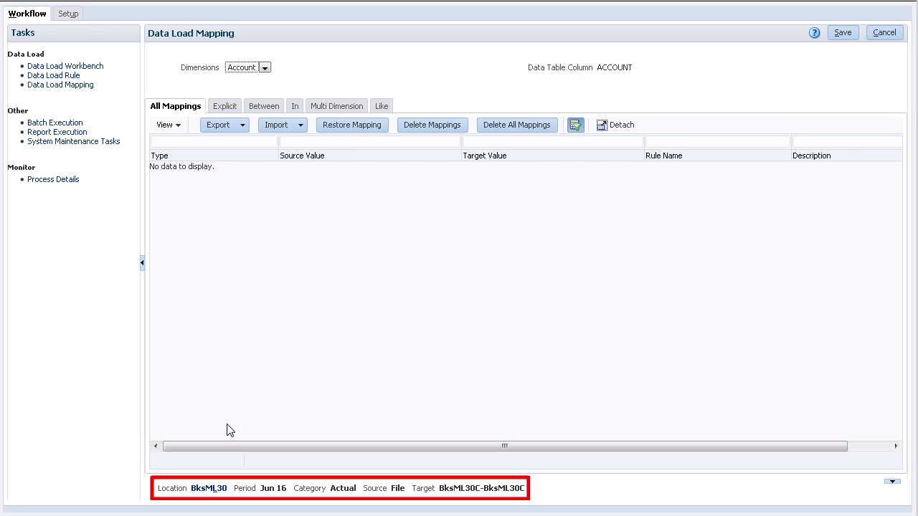
click(201, 489)
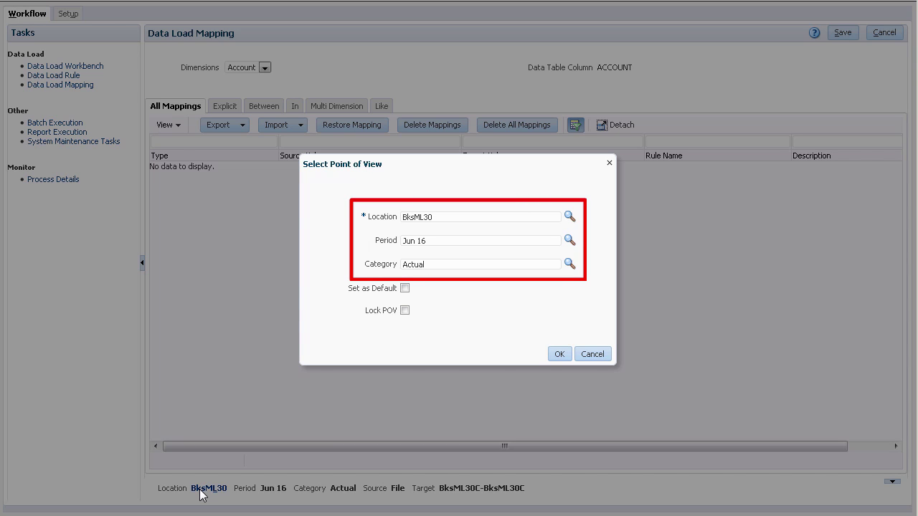
click(557, 355)
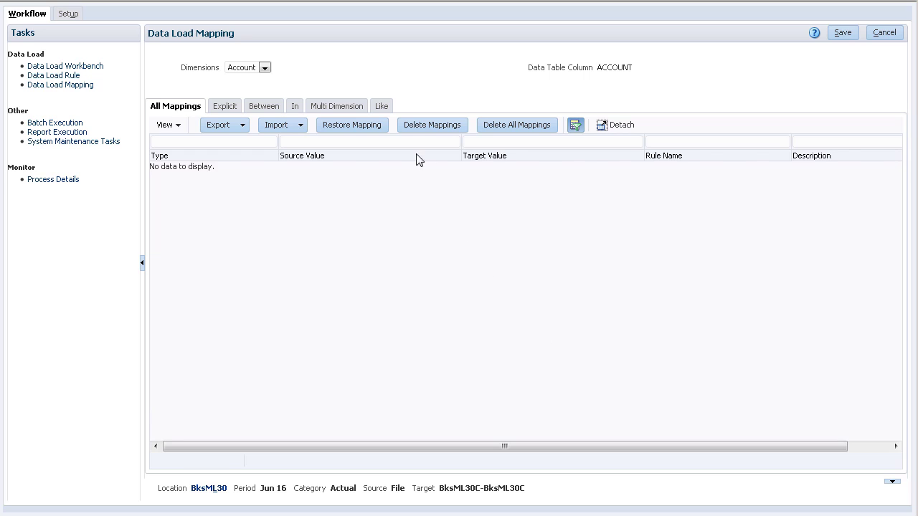
- Add a Like mapping for the Account dimension from source * to target * with rule name AllAccounts, and save it
click(381, 107)
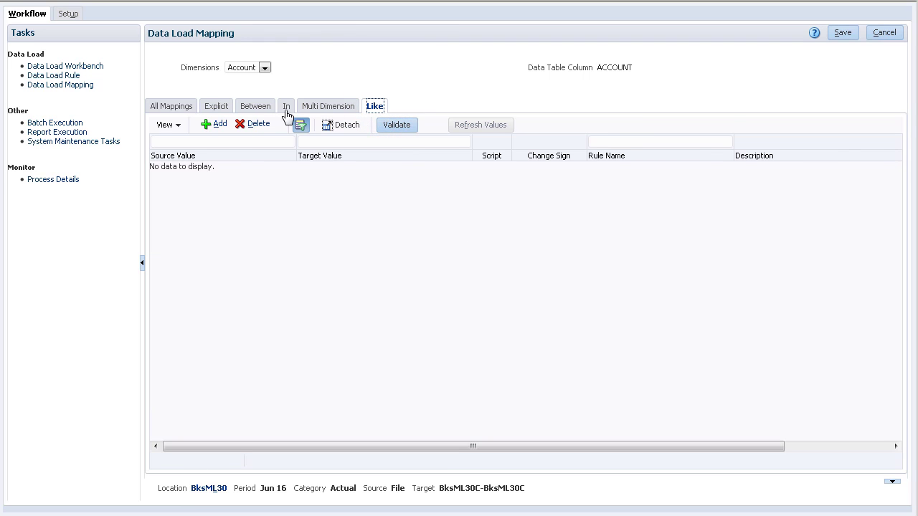
click(215, 125)
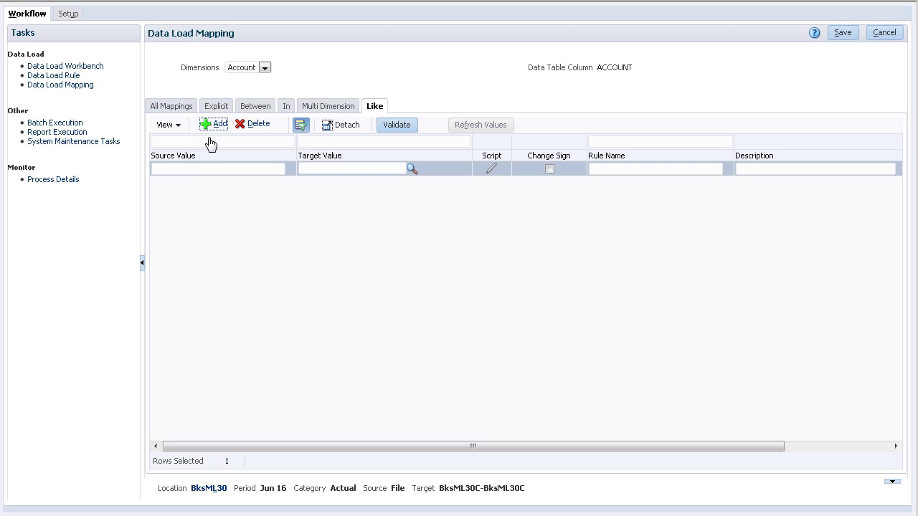
click(196, 170)
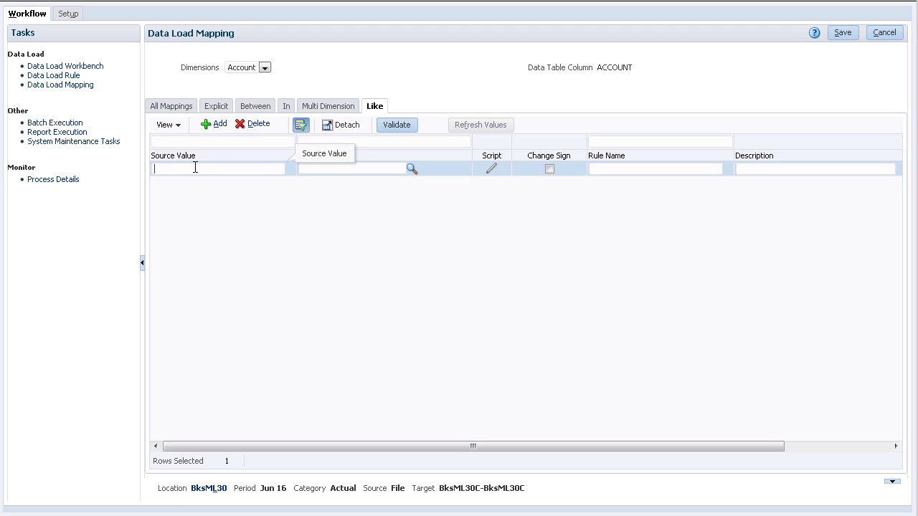
text(*)
key(Tab)
text(*)
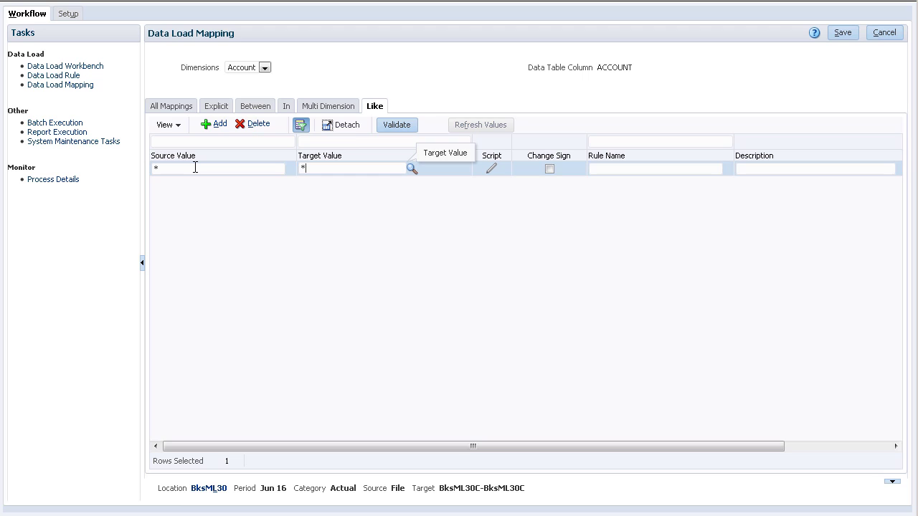
click(627, 169)
text(AllAccounts)
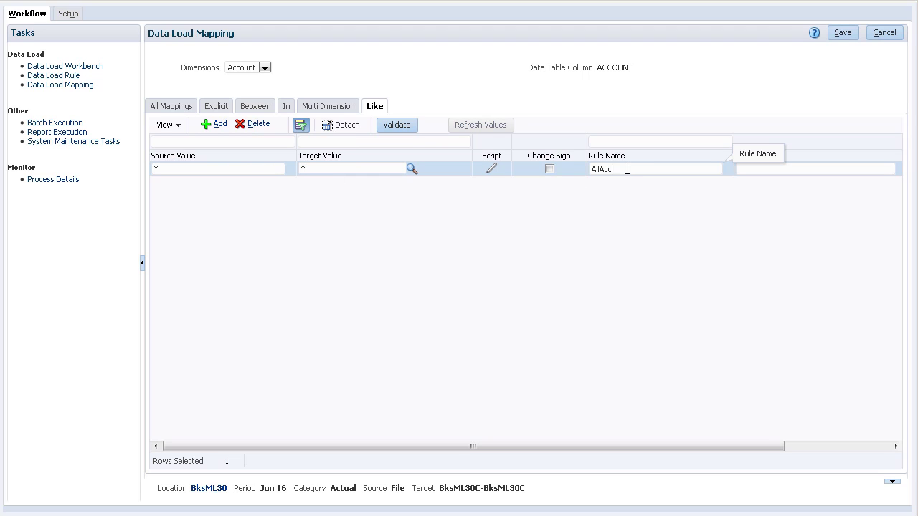
click(848, 38)
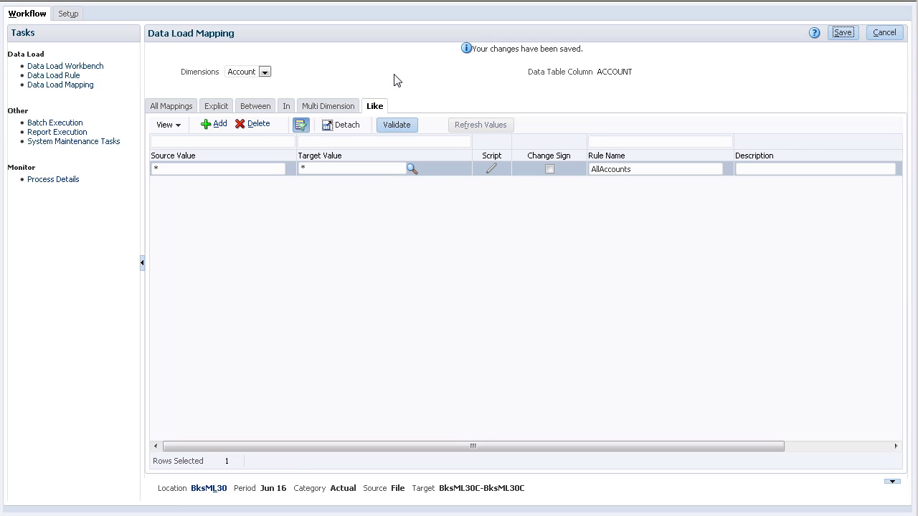
- Create and save a Like mapping for the Entity dimension from source * to target * with rule name AllEntities
click(264, 73)
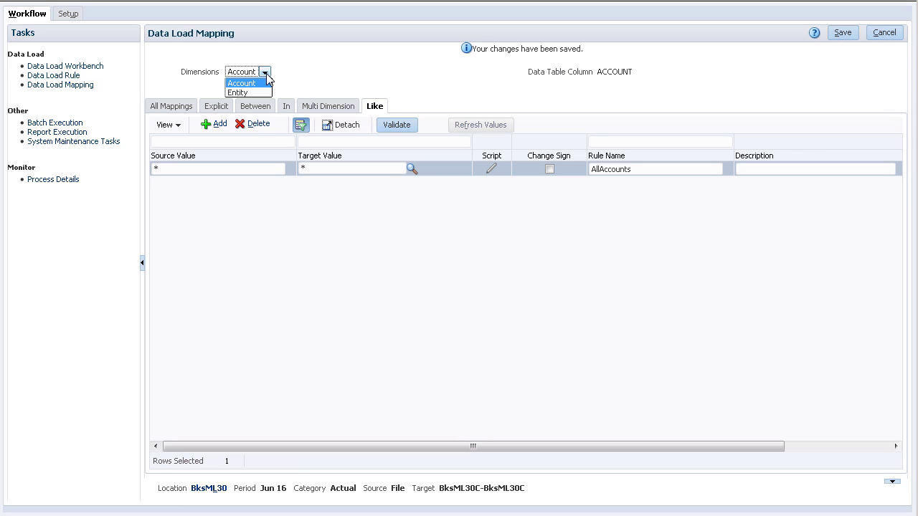
click(261, 92)
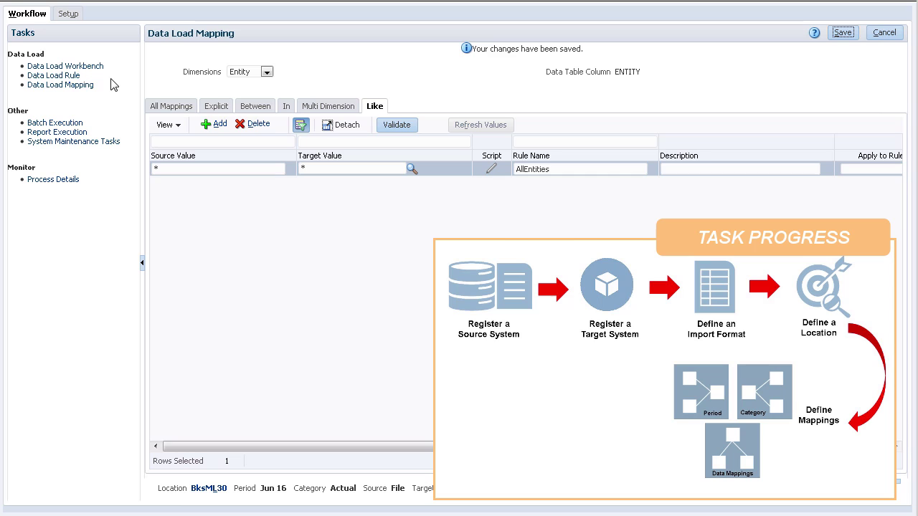
- Add a data load rule named LoadExpenses that uses the BksML30 import format
click(75, 77)
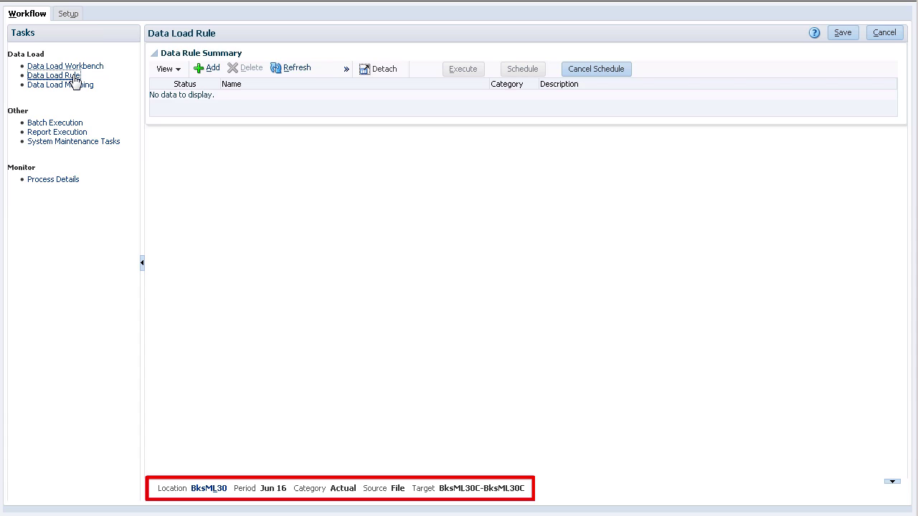
click(212, 68)
text(Load)
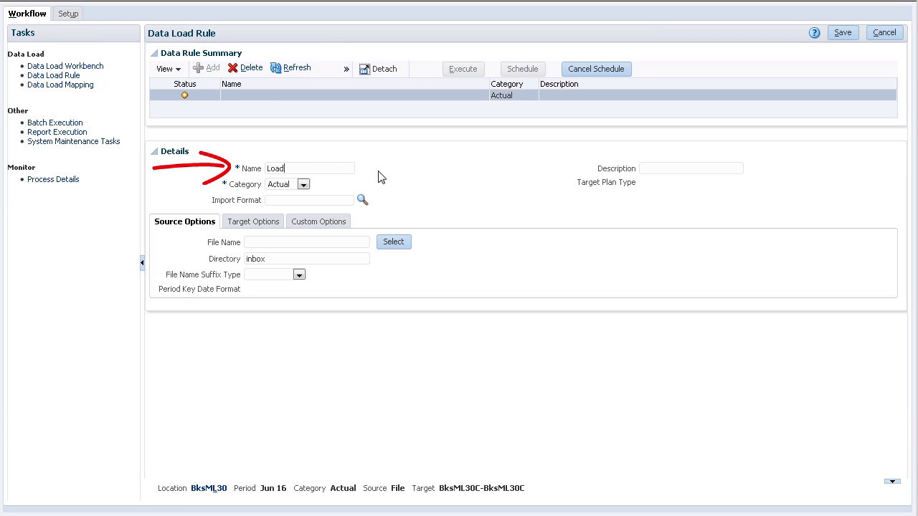
text(Expenses)
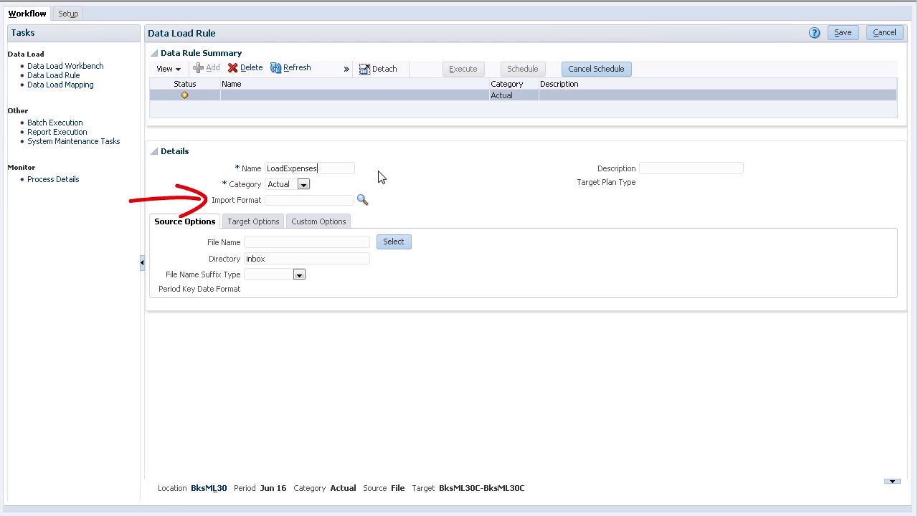
click(362, 200)
click(426, 168)
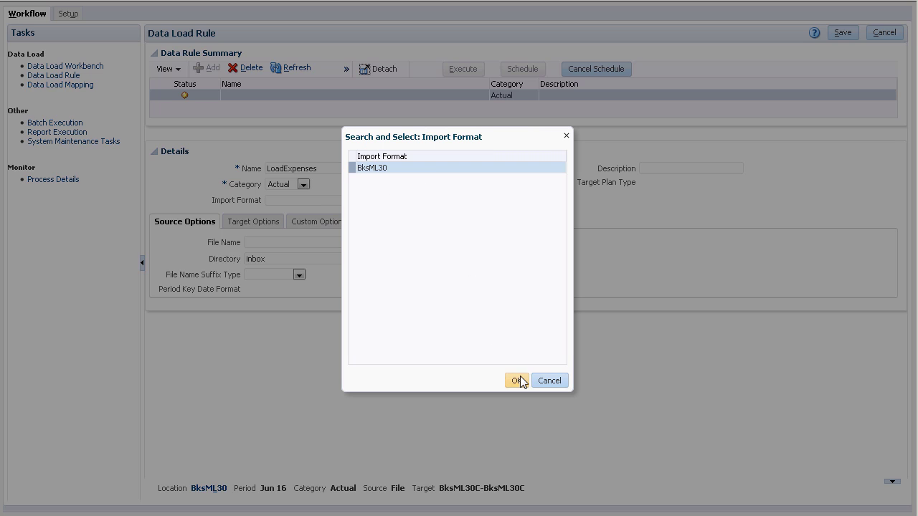
click(518, 379)
- Assign ExpensesJun2016.csv as the rule's source file and save the rule
click(409, 242)
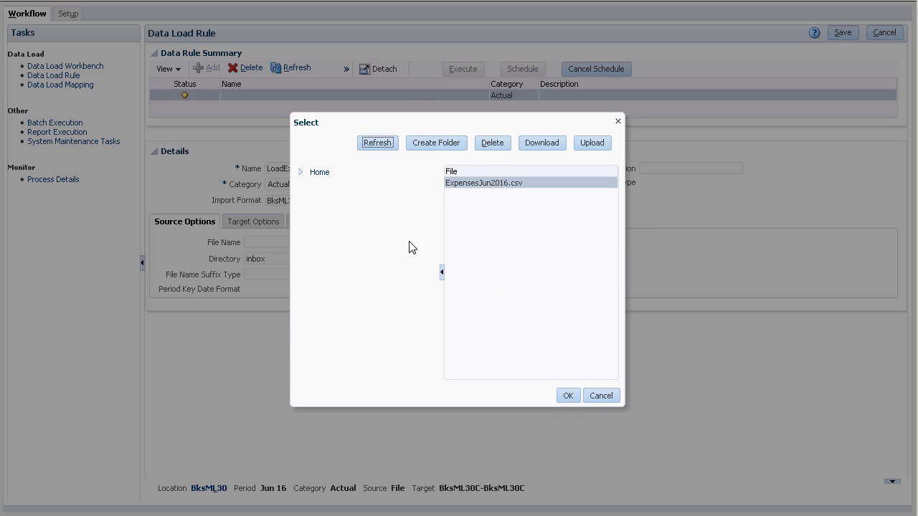
click(517, 183)
click(568, 395)
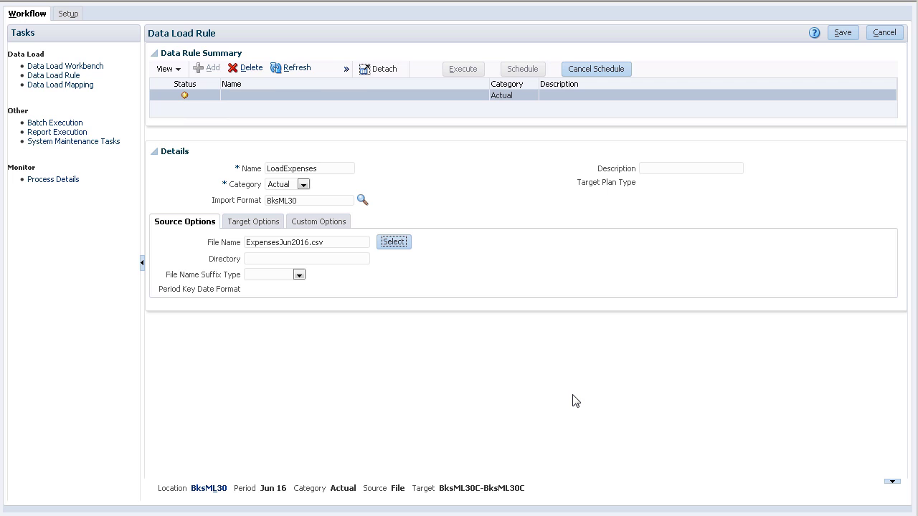
click(847, 36)
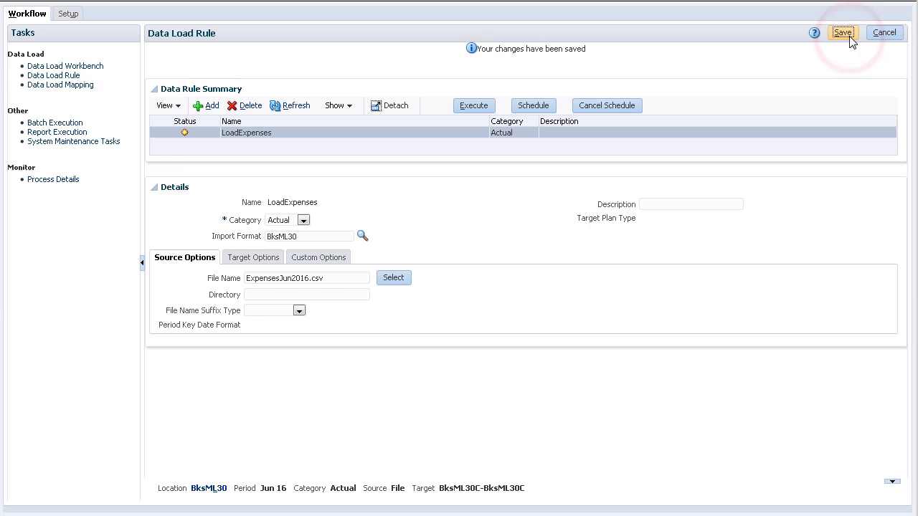
- Run the LoadExpenses rule with Import from Source enabled for Jun 16, and refresh its status
click(470, 107)
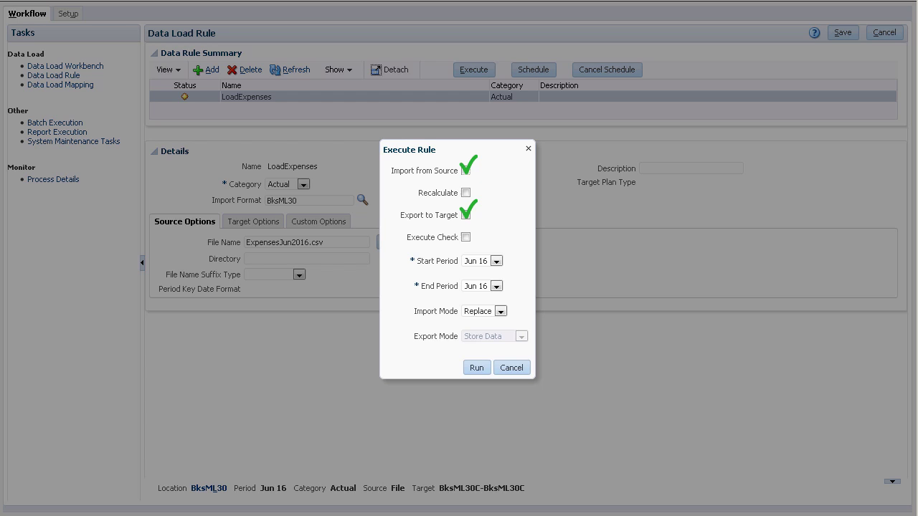
click(466, 171)
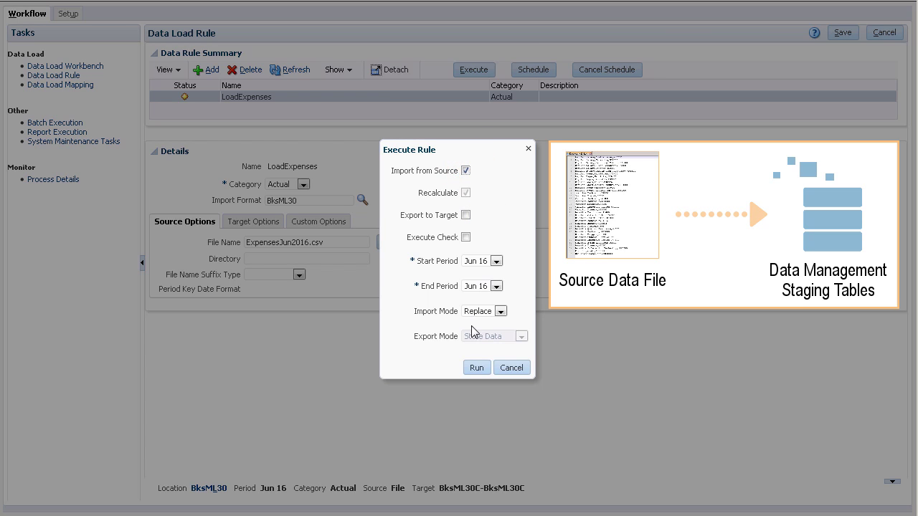
click(475, 368)
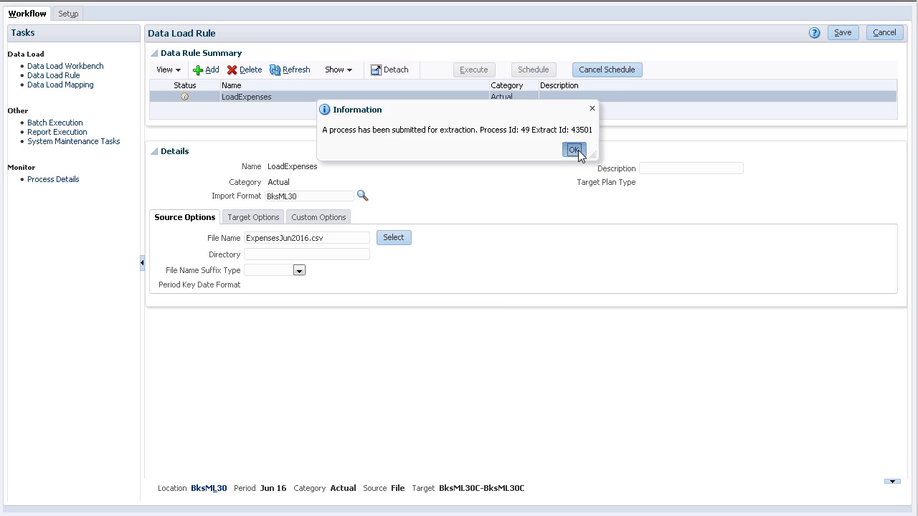
click(578, 149)
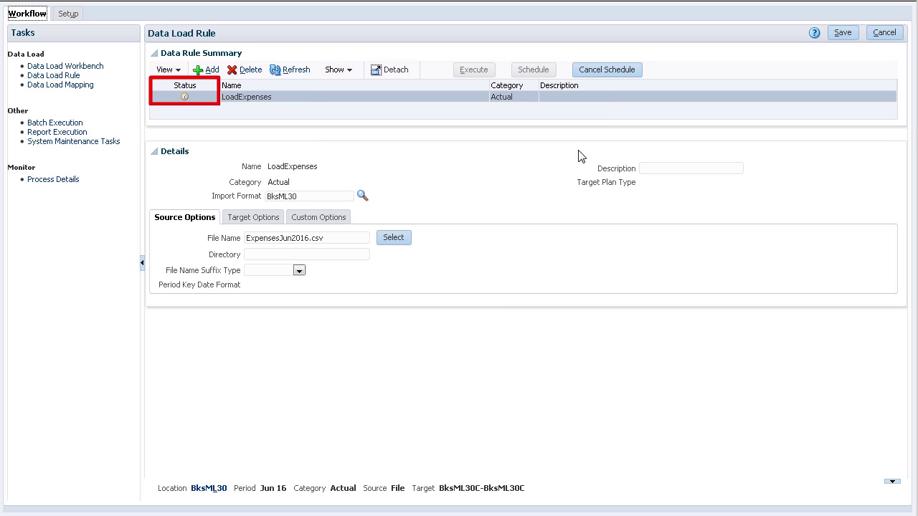
click(304, 71)
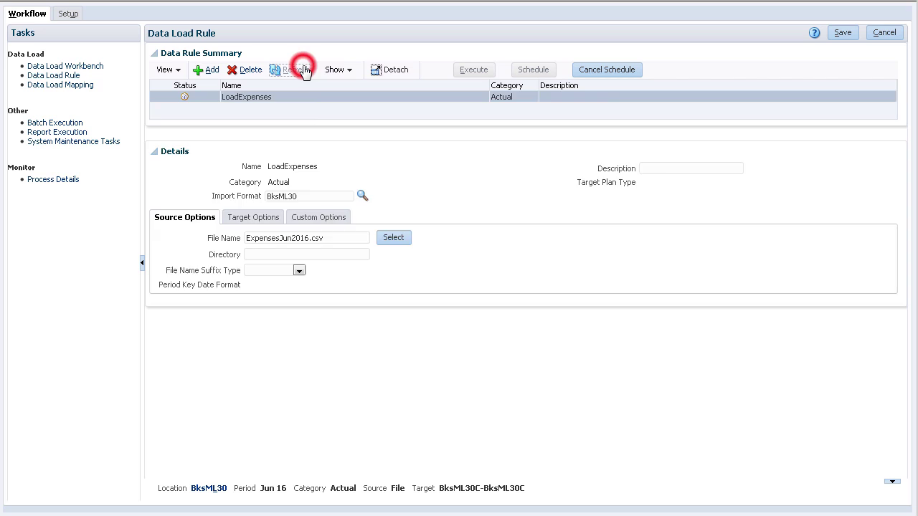
click(304, 71)
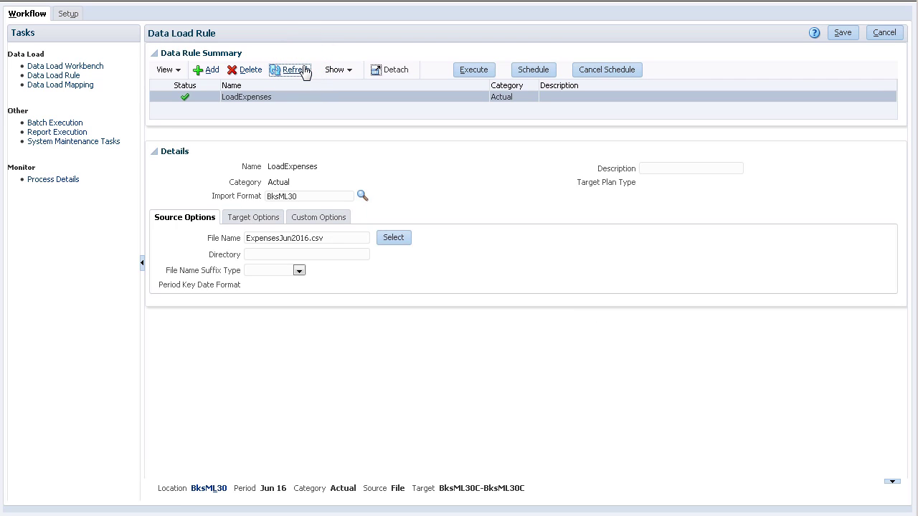
- Export the staged expenses from the Data Load Workbench to the target application in Replace Data mode with Online execution, and open the process details
click(93, 66)
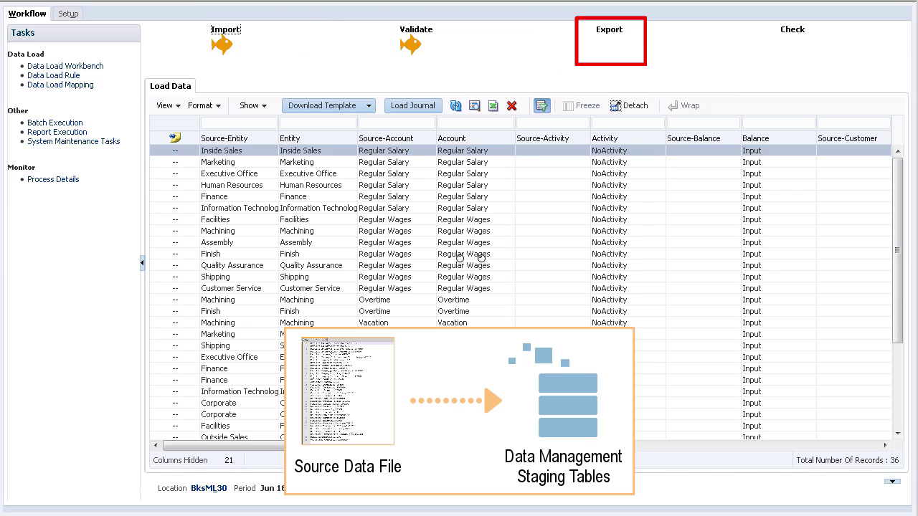
click(612, 36)
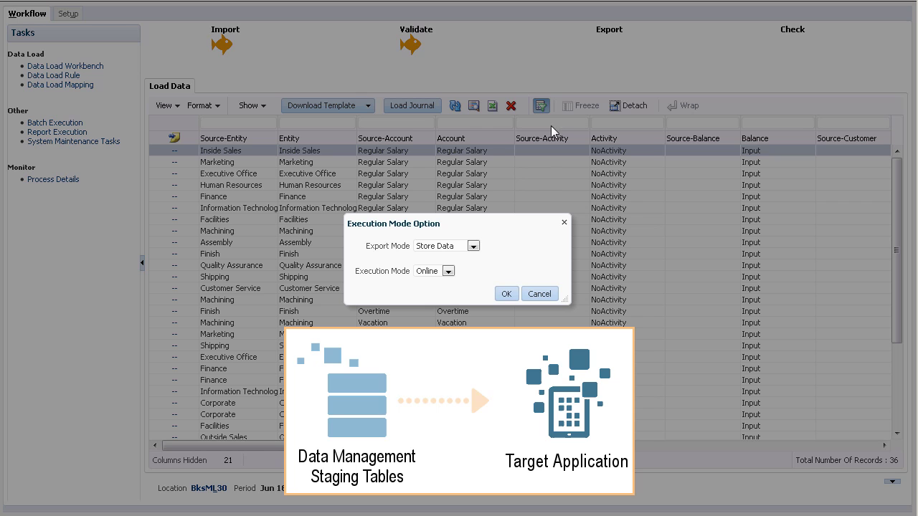
click(474, 247)
click(463, 266)
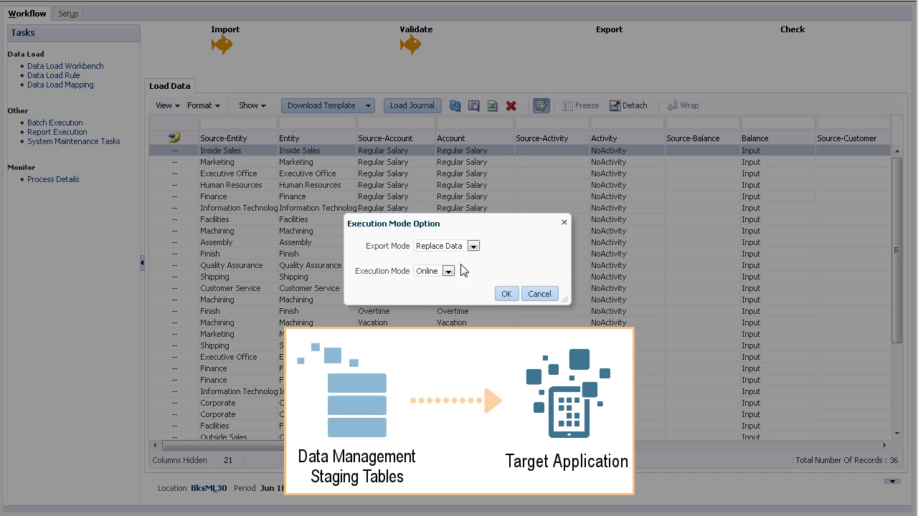
click(505, 294)
click(53, 179)
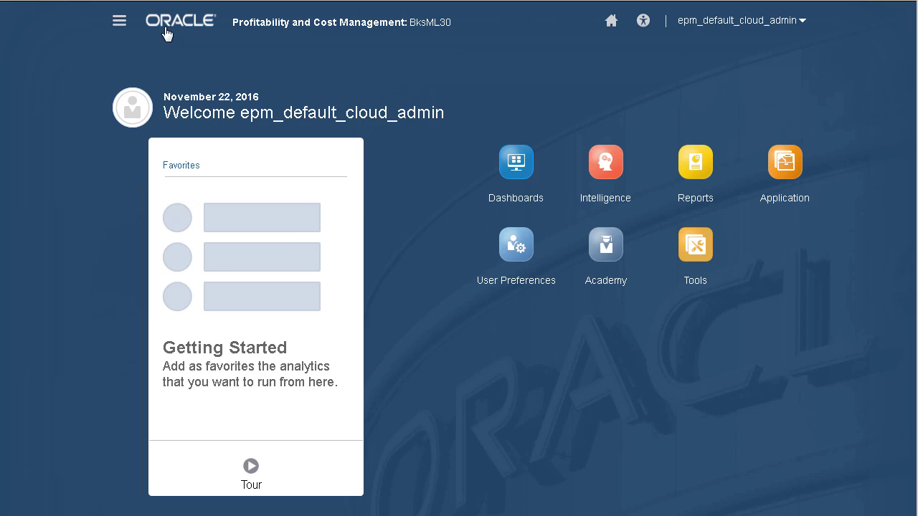
- Open Rule Balancing in Profitability and Cost Management and display the Balancing - 1 Operating Expenses model view
click(119, 23)
click(317, 109)
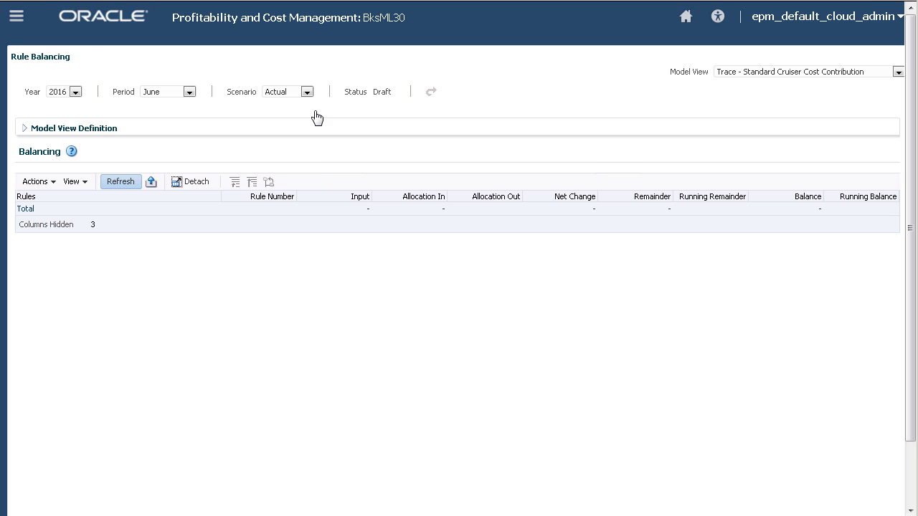
click(899, 72)
click(852, 84)
- Compare the rule balances by viewing Default Model View and returning to Balancing - 1 Operating Expenses
click(898, 72)
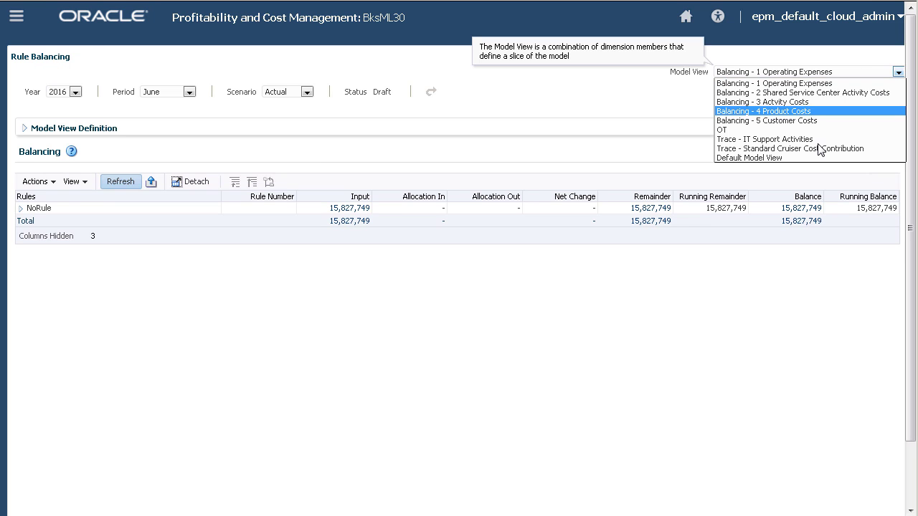
click(796, 158)
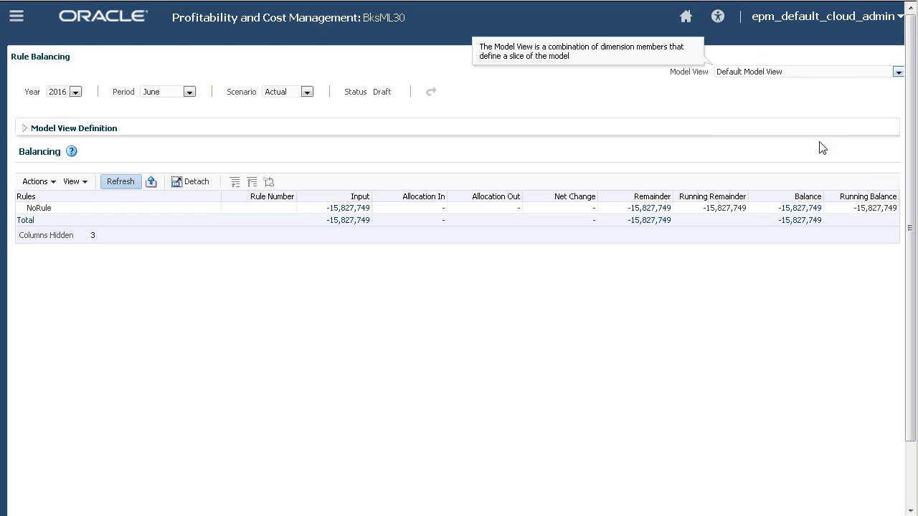
click(891, 73)
click(861, 84)
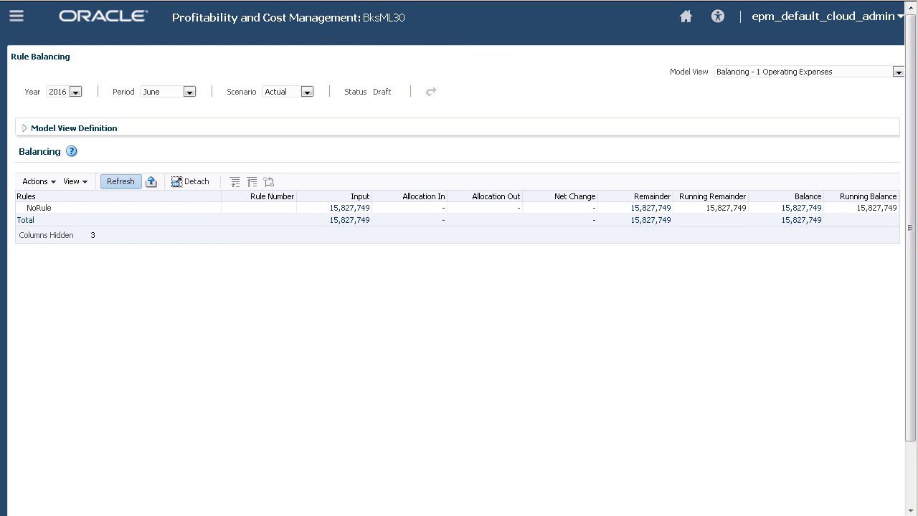